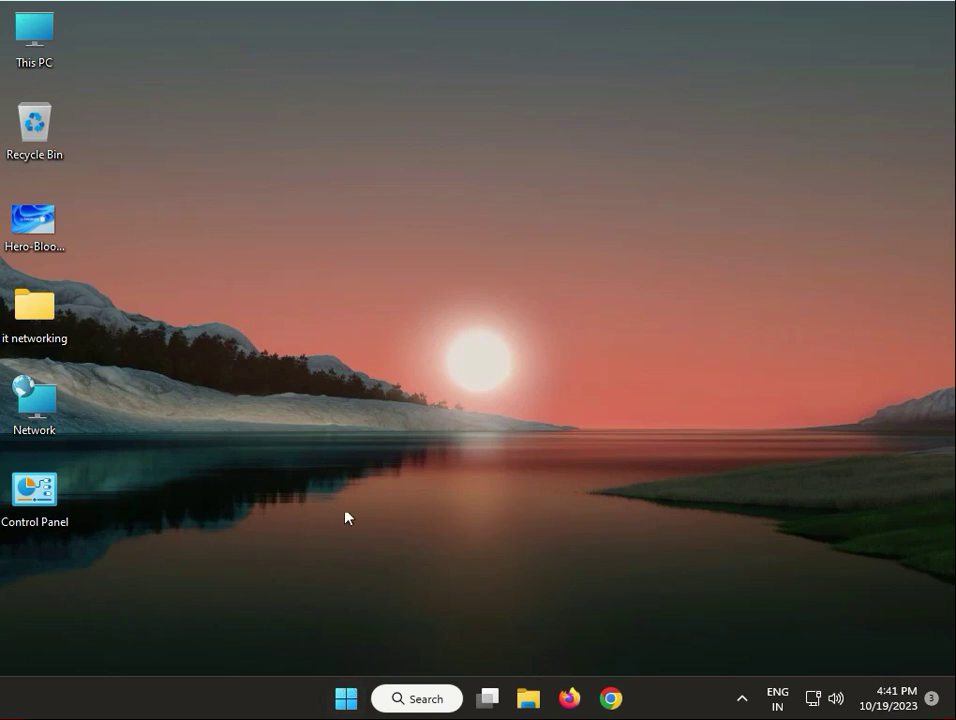
Open System Restore with the Run command rstrui, check for available restore points, and close the wizard
key(super+r)
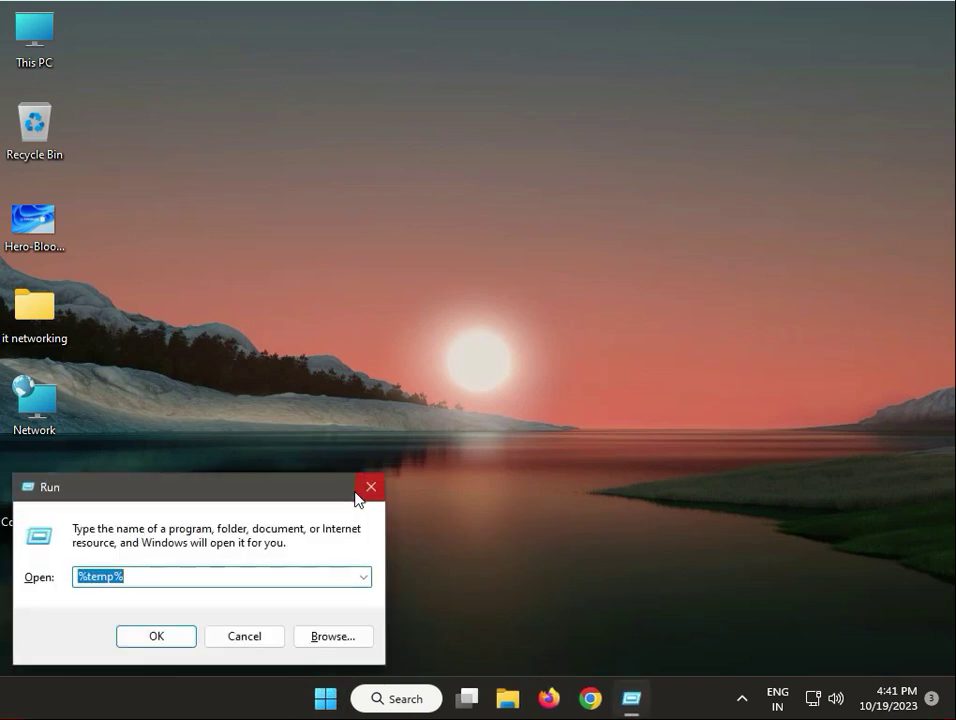
text(es)
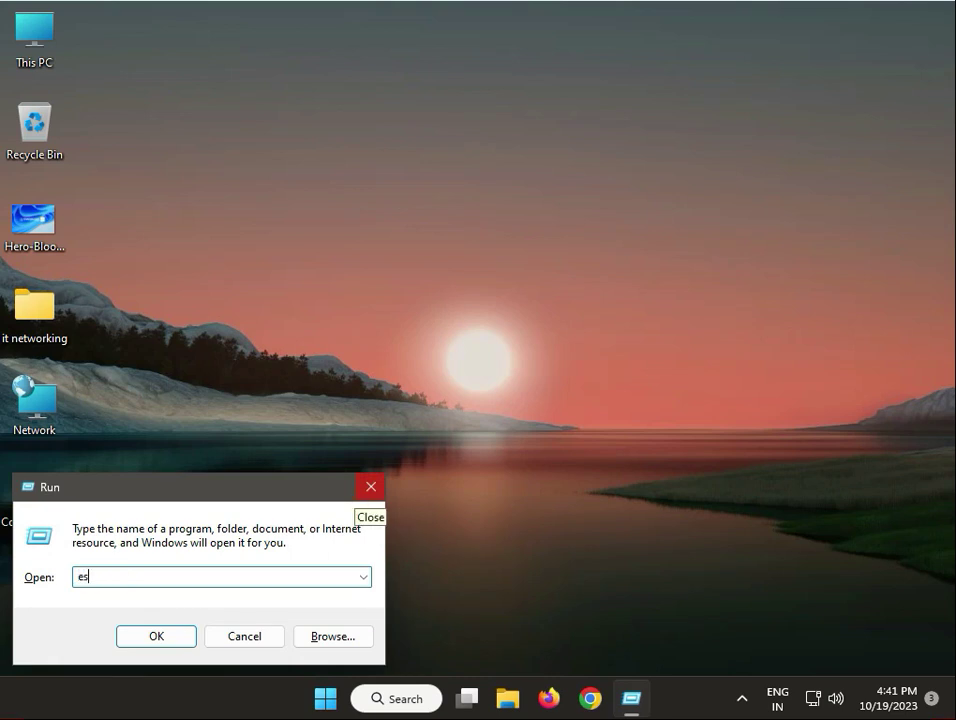
text(trui)
click(80, 577)
key(Delete)
text(r)
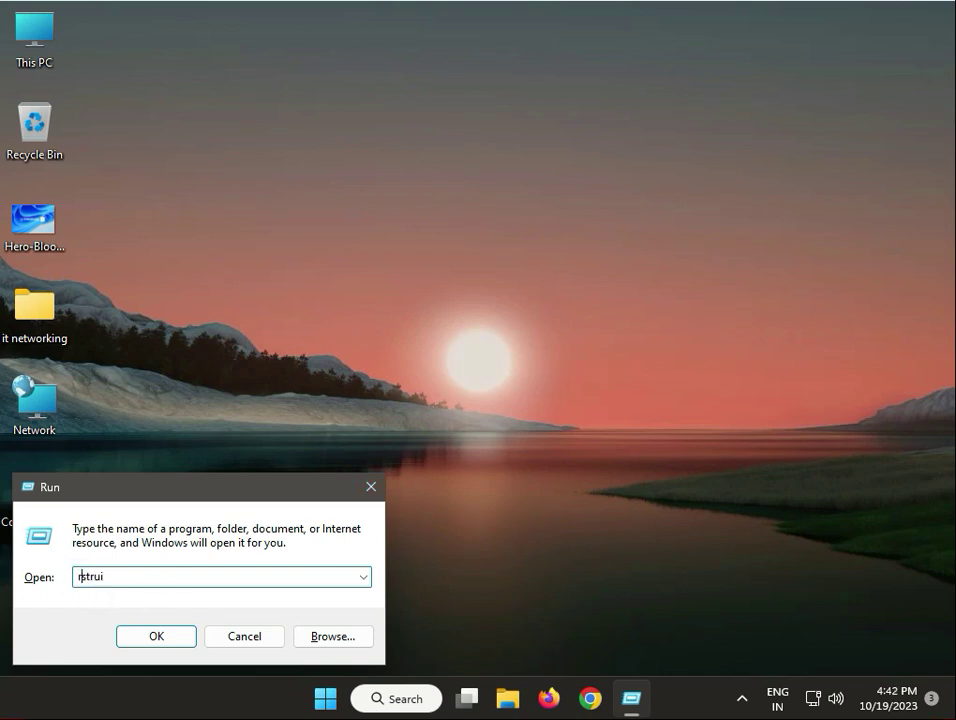
key(Return)
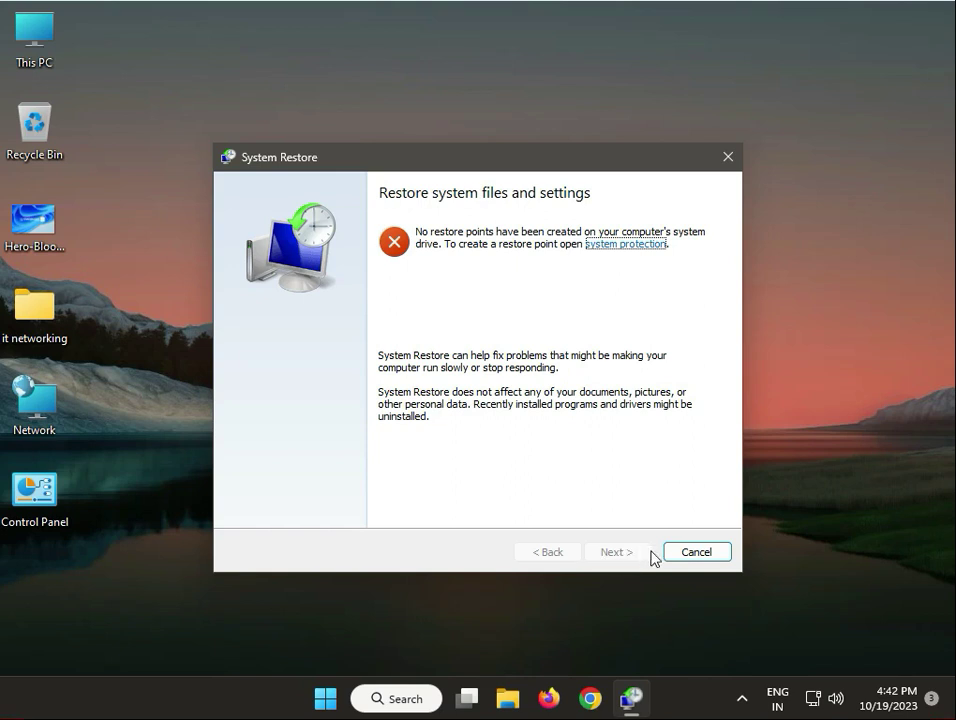
click(696, 552)
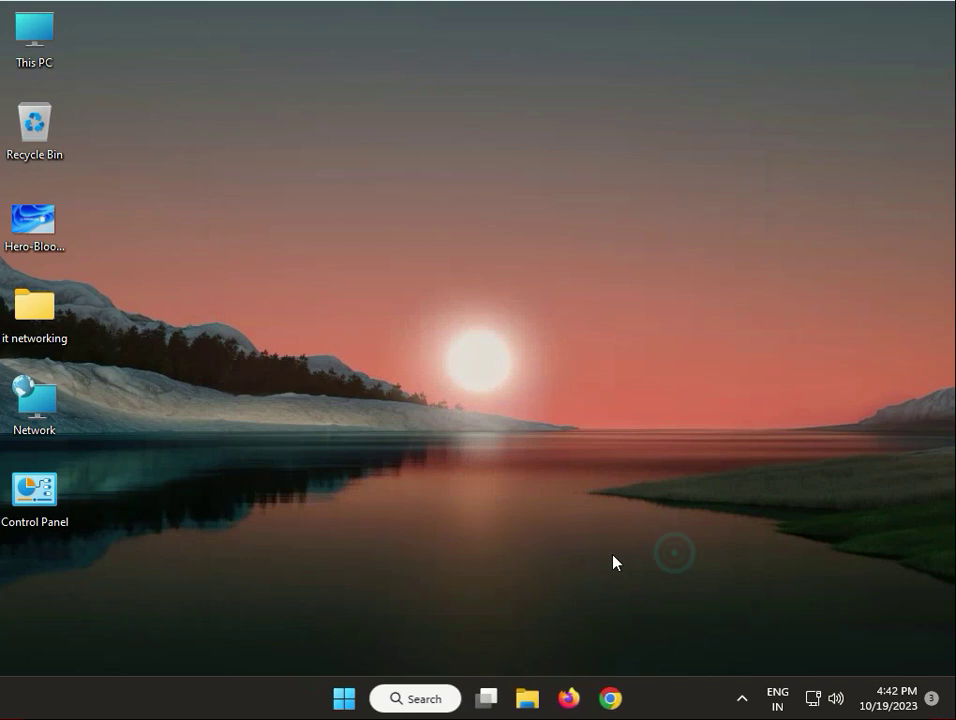
Search for Control Panel, open it, and set its view to Category
click(340, 690)
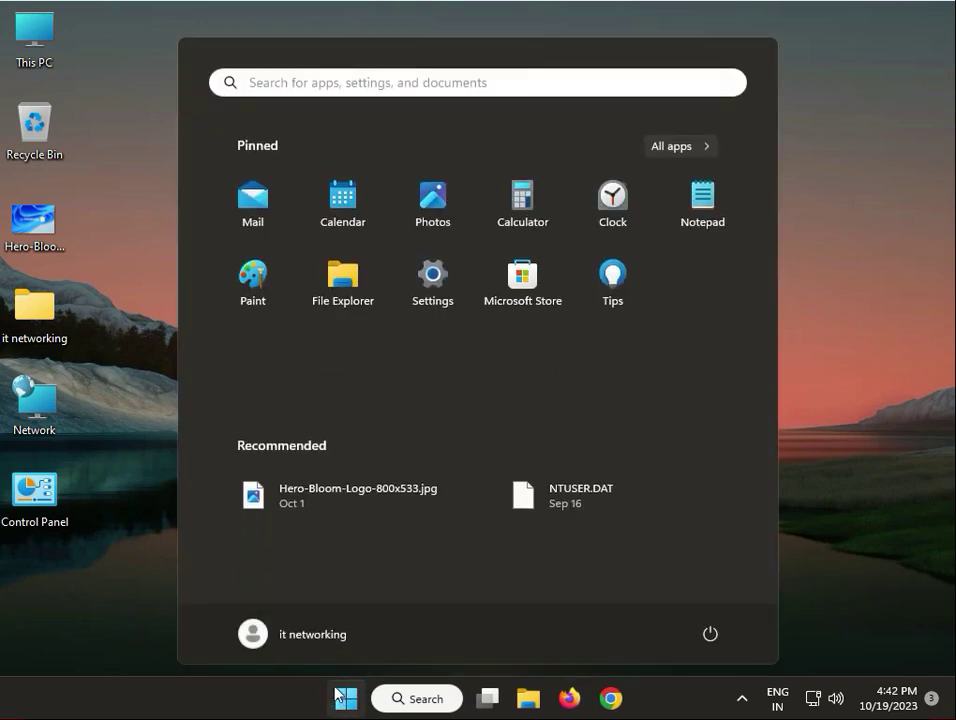
text(cont)
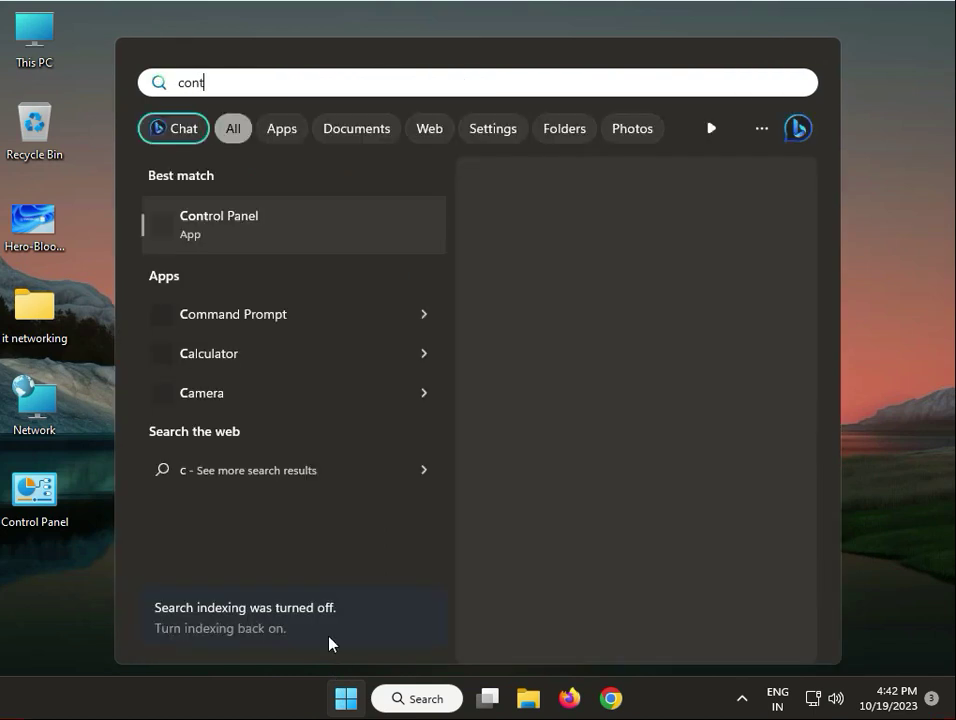
click(249, 230)
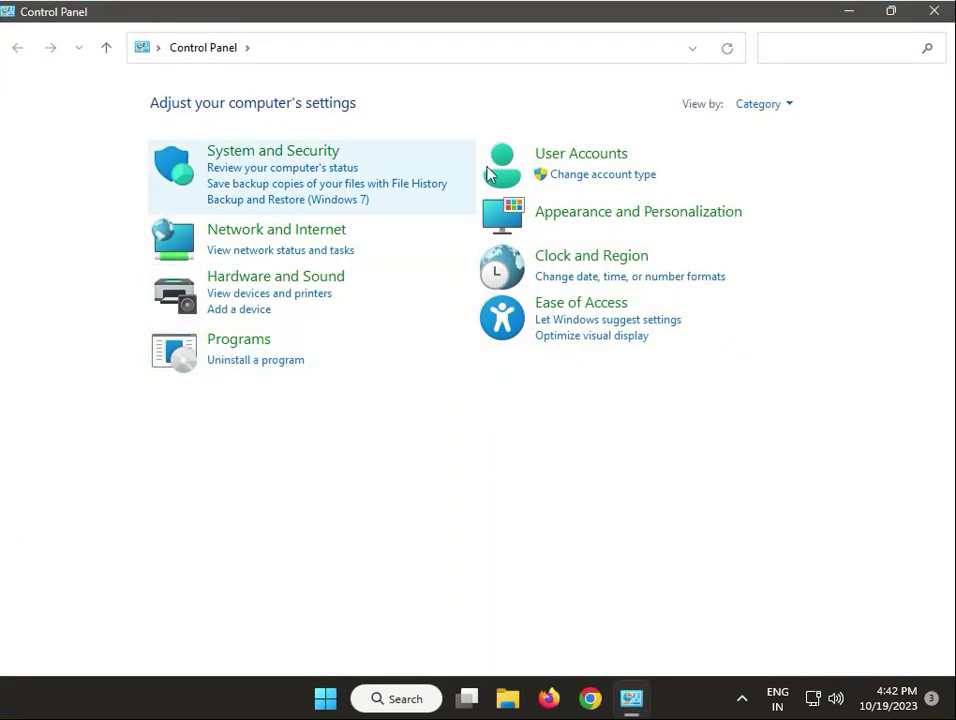
click(760, 106)
click(767, 131)
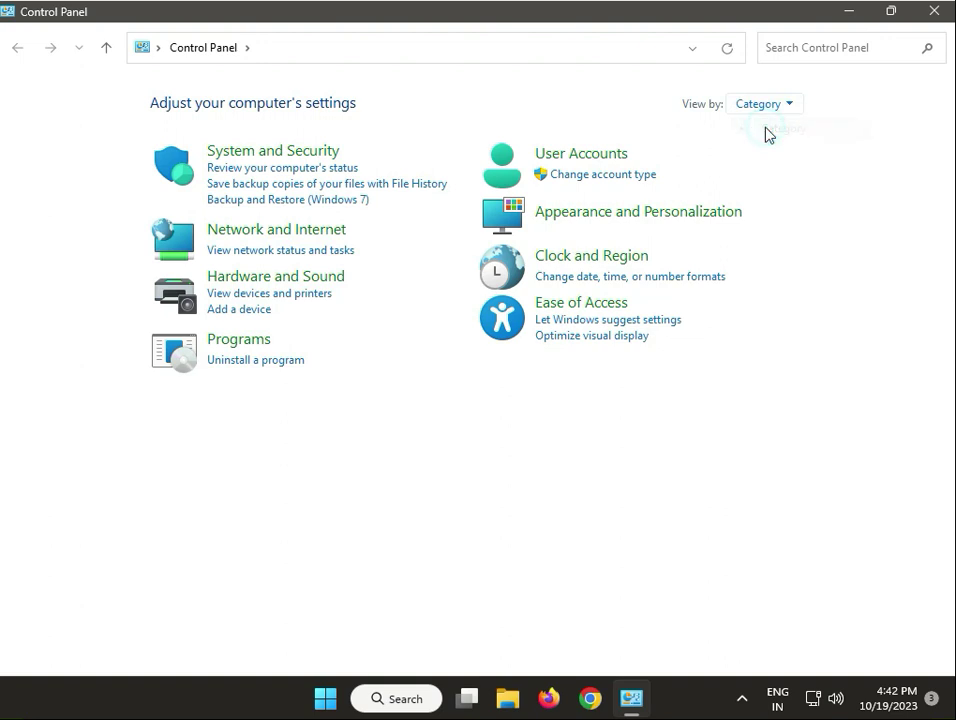
View the installed Windows updates from Programs and Features, and close Settings and Control Panel
click(278, 361)
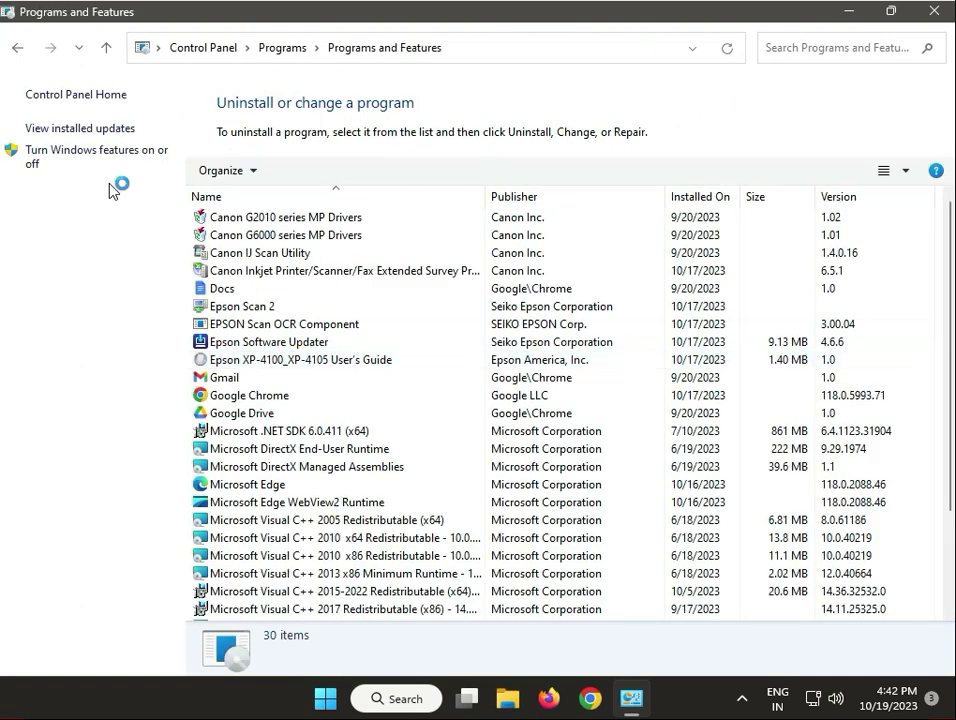
click(75, 131)
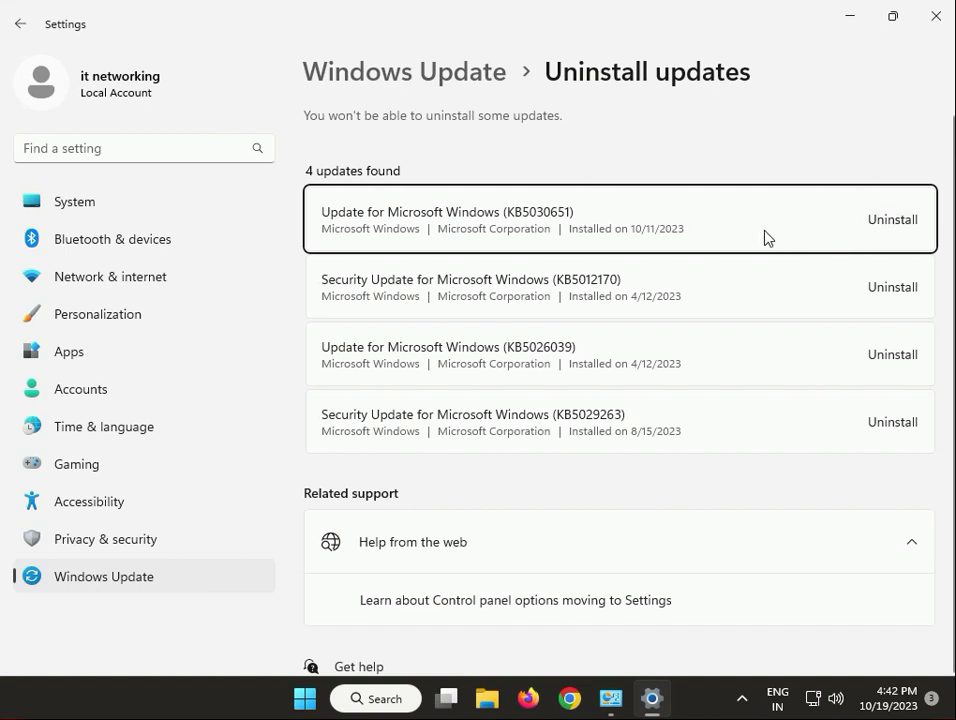
click(932, 24)
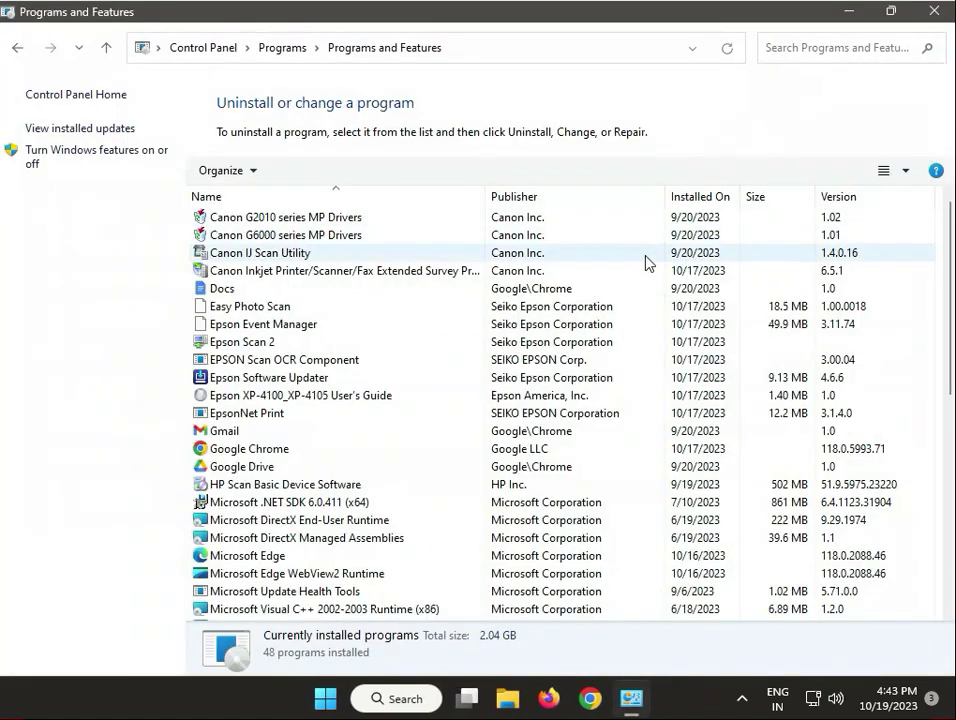
click(933, 11)
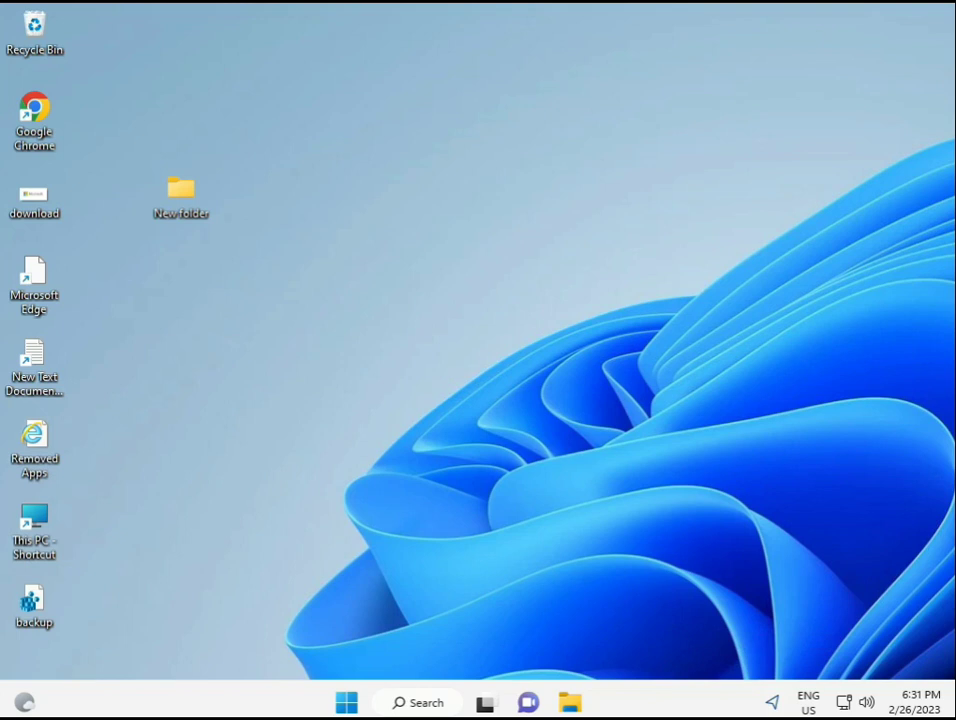
Search for cmd and open Command Prompt as administrator, approving the elevation
click(344, 703)
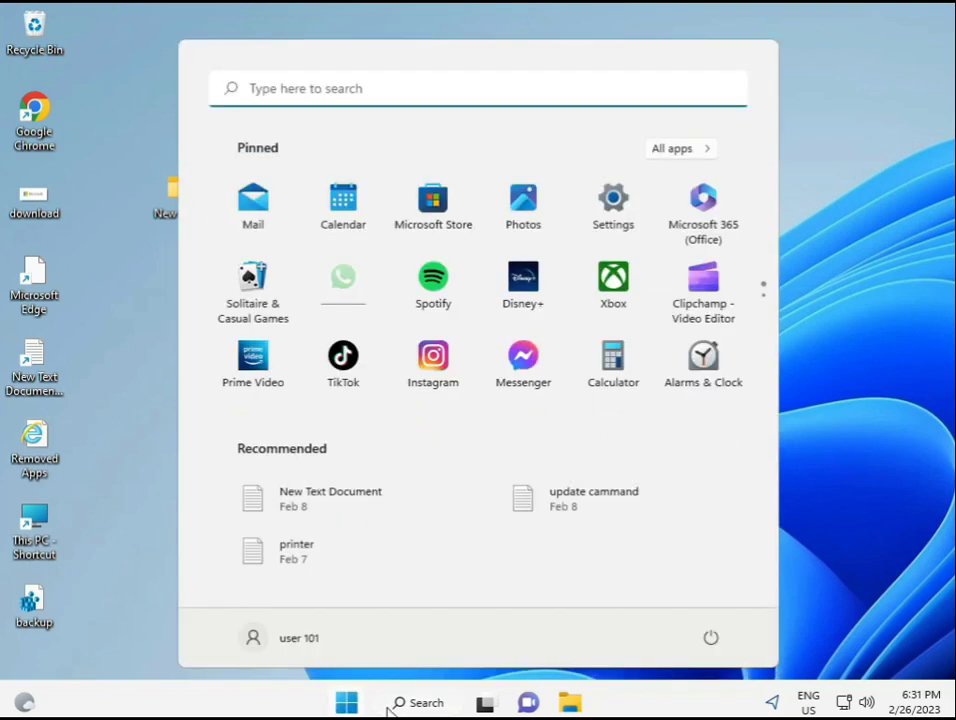
text(cmd)
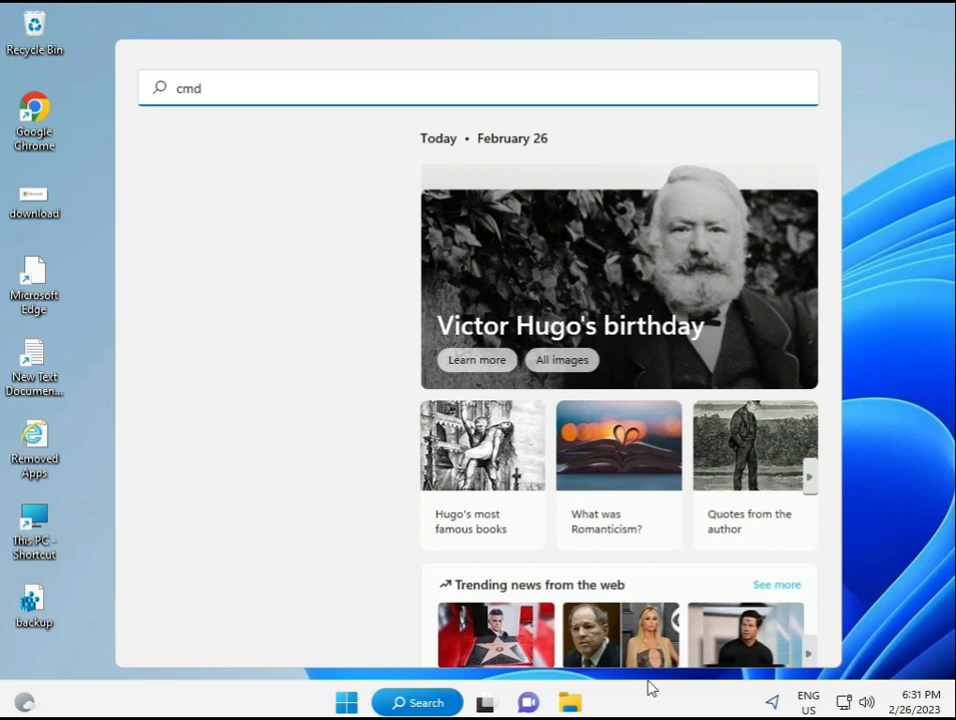
click(211, 236)
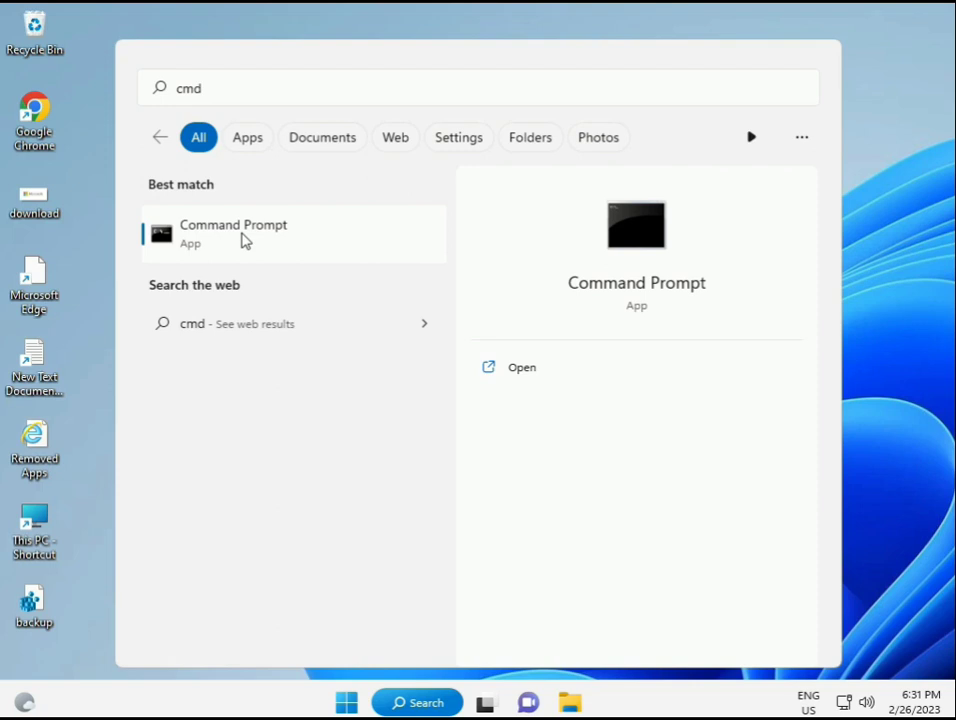
right_click(244, 240)
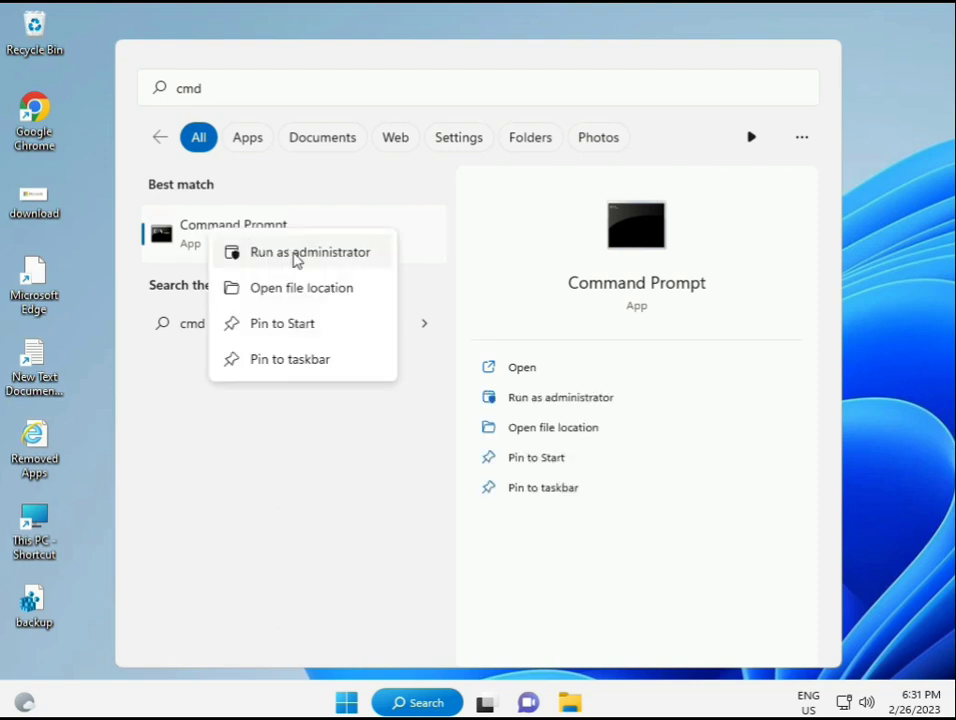
key(Escape)
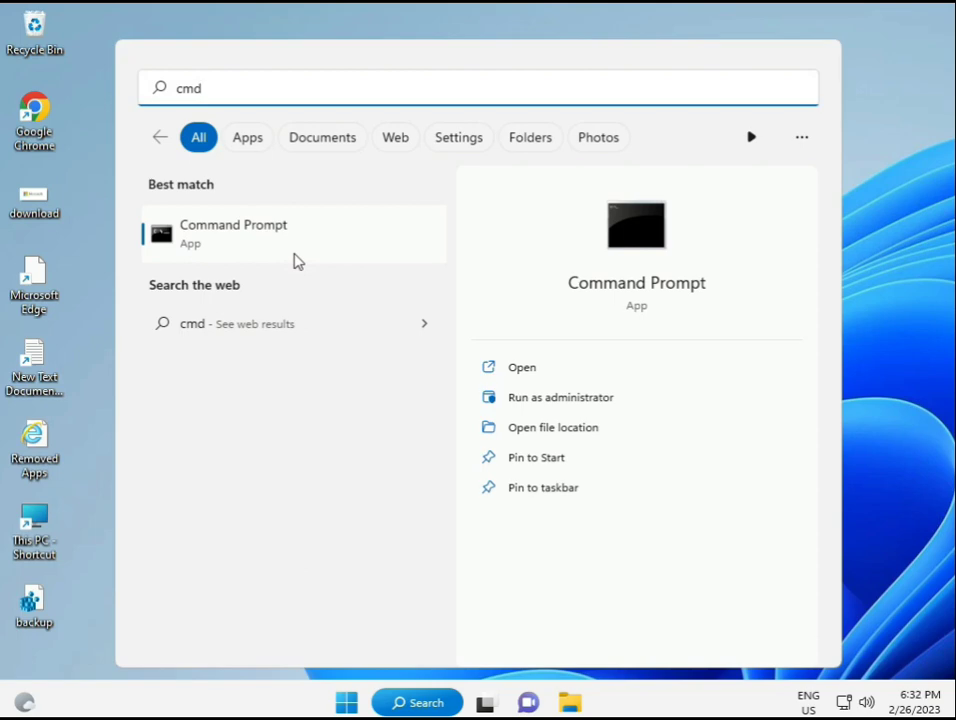
key(ctrl+shift+Return)
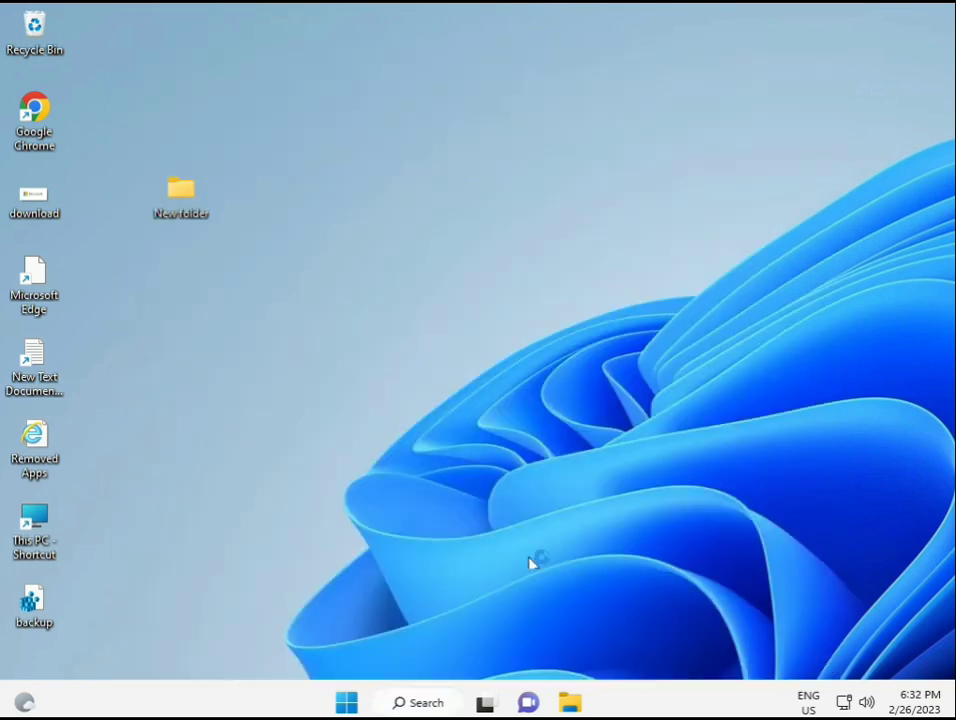
click(384, 496)
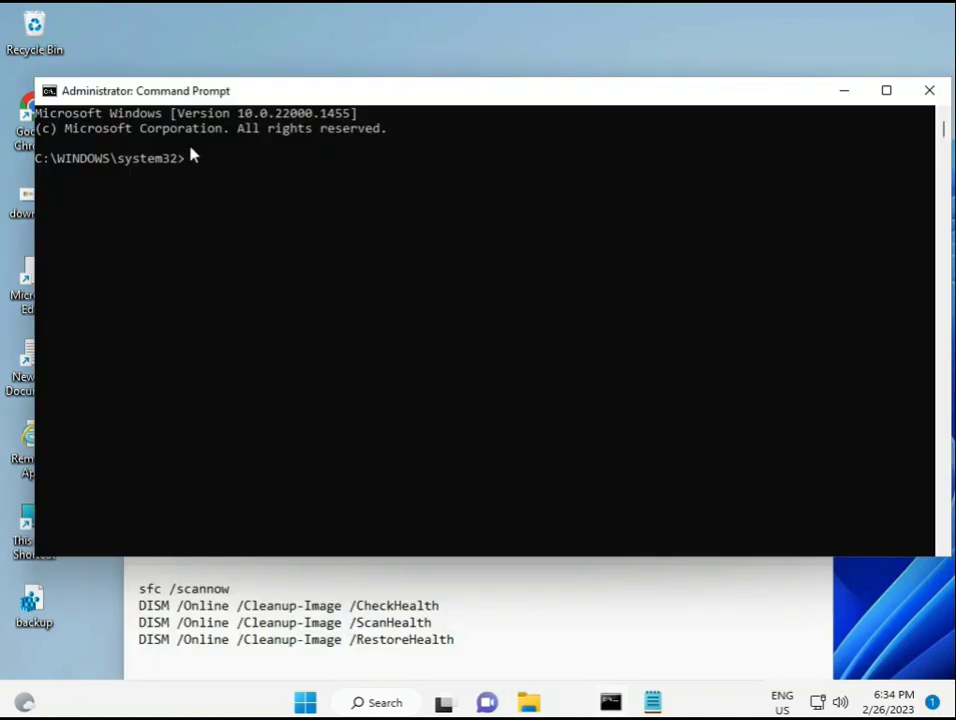
Run sfc /scannow in the elevated Command Prompt to scan the system files
click(193, 156)
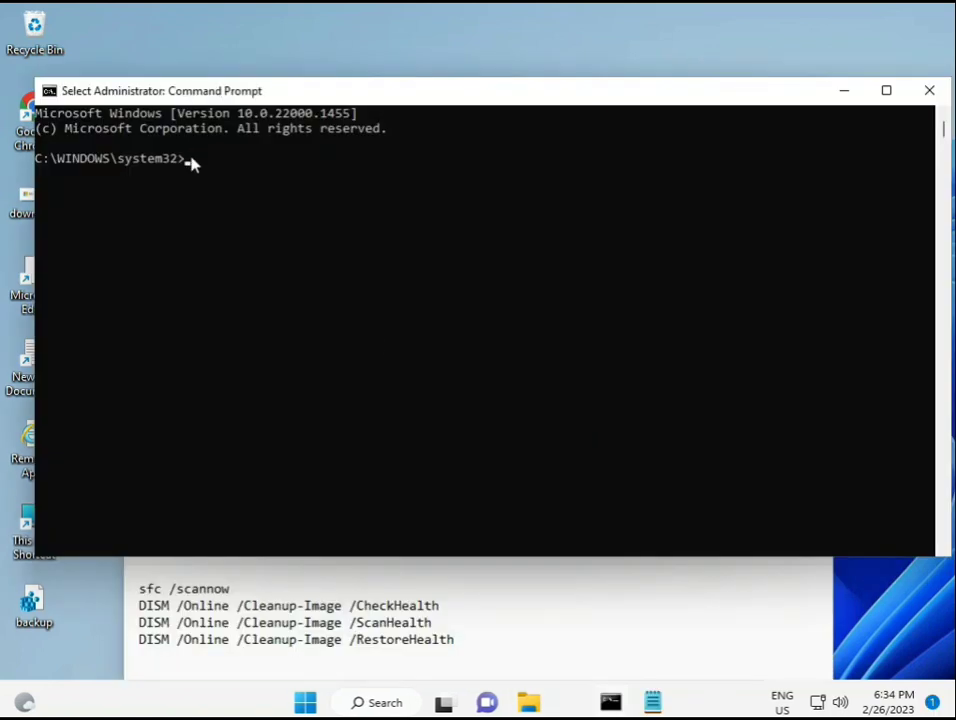
text(sca)
key(BackSpace)
key(BackSpace)
key(BackSpace)
text(sfc )
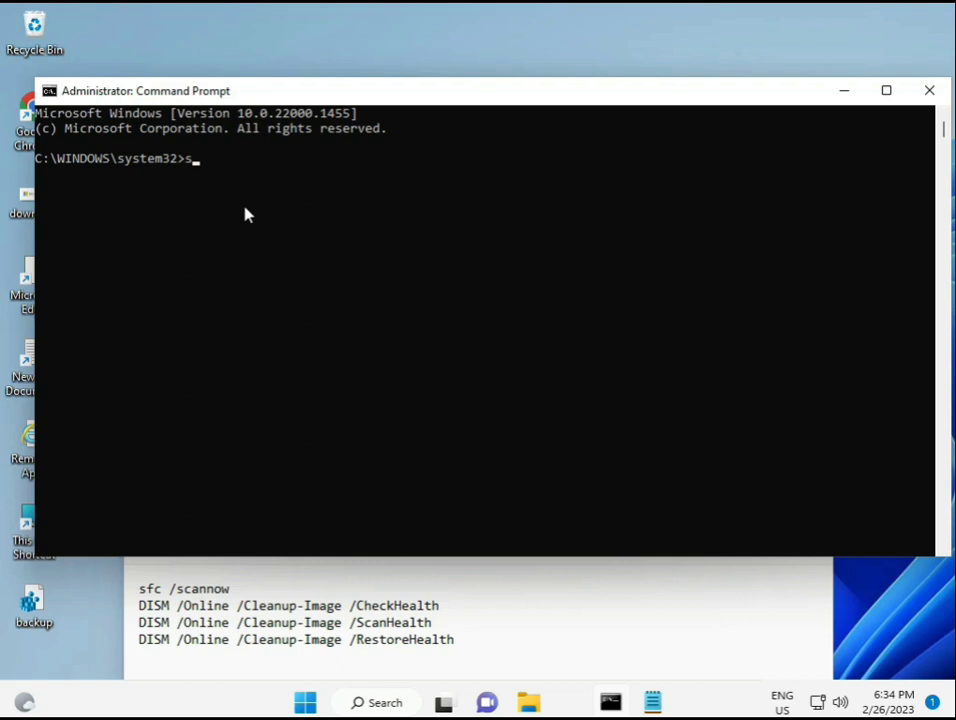
text(/scannow)
key(Return)
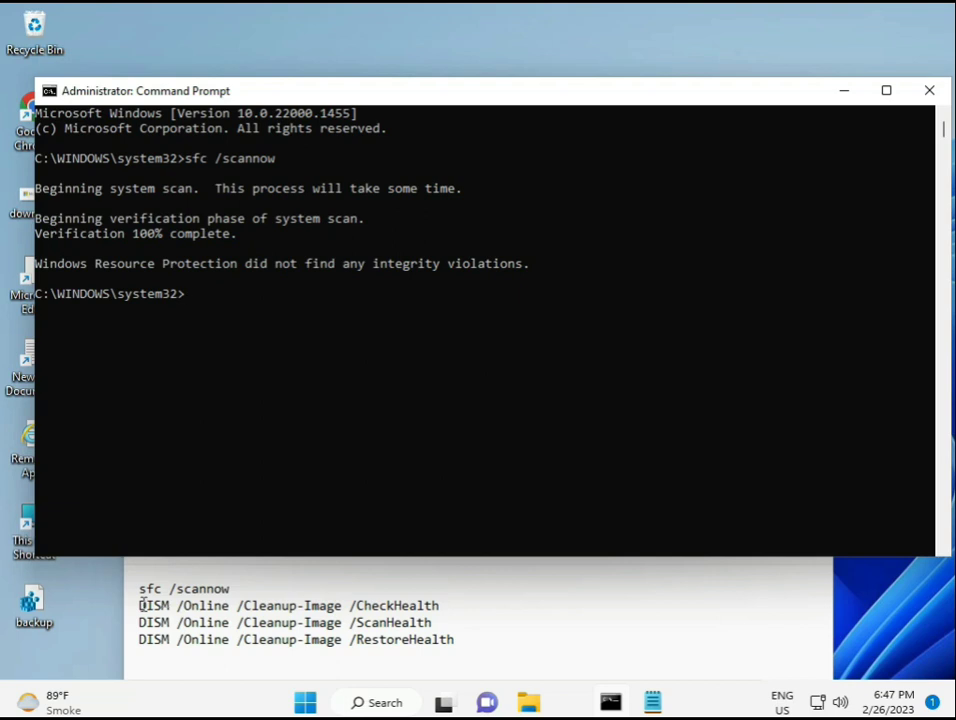
Copy the DISM /Online /Cleanup-Image /CheckHealth line from the Notepad document and run it in Command Prompt
drag(140, 605, 448, 607)
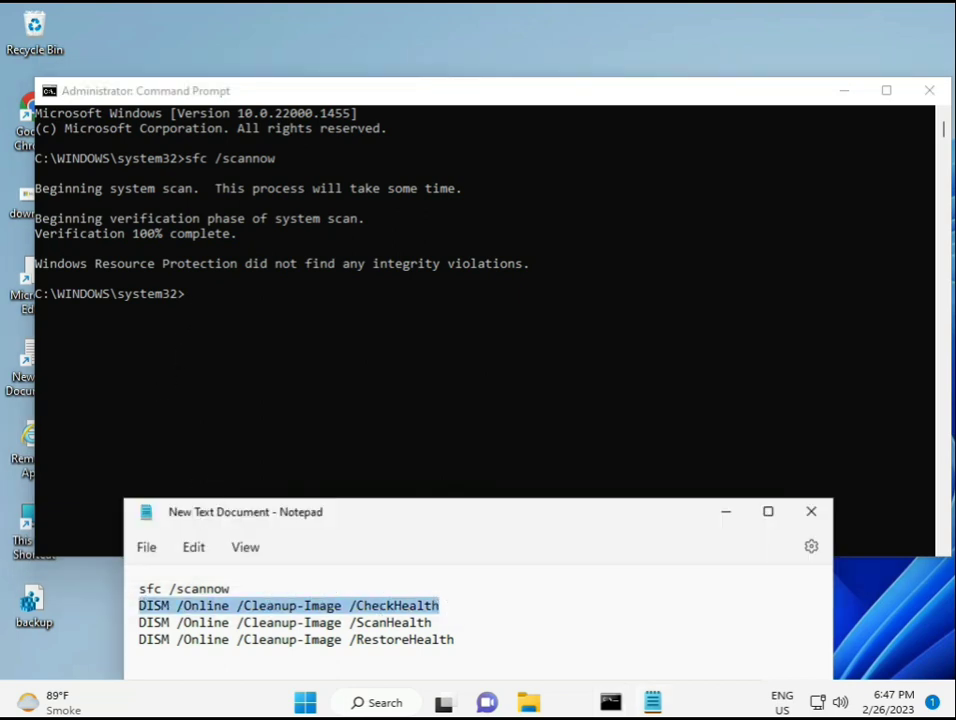
right_click(252, 612)
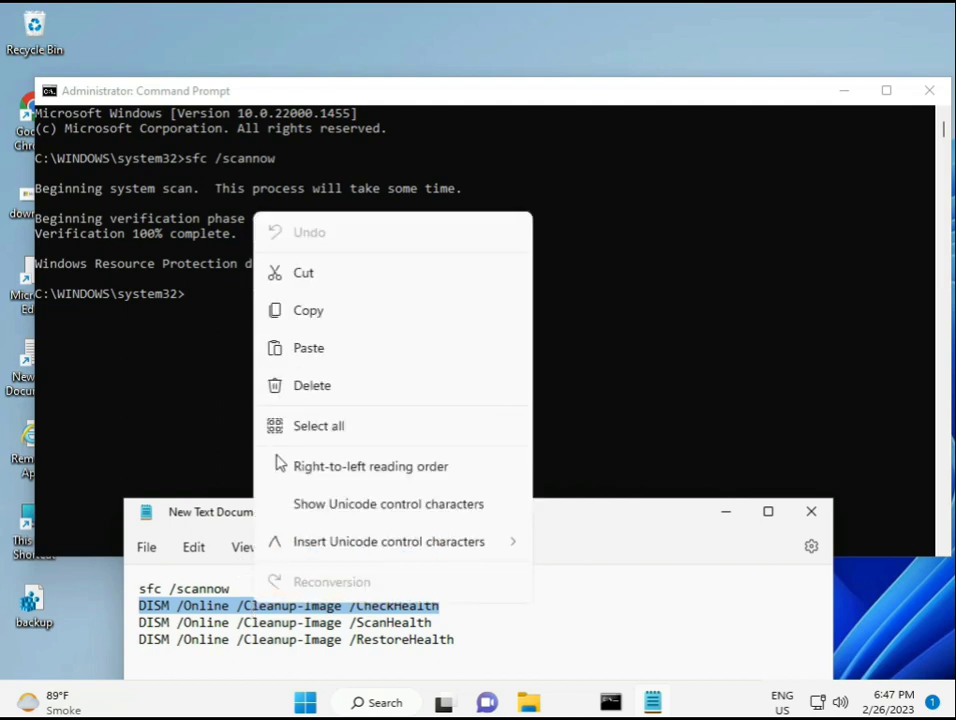
click(300, 312)
click(192, 303)
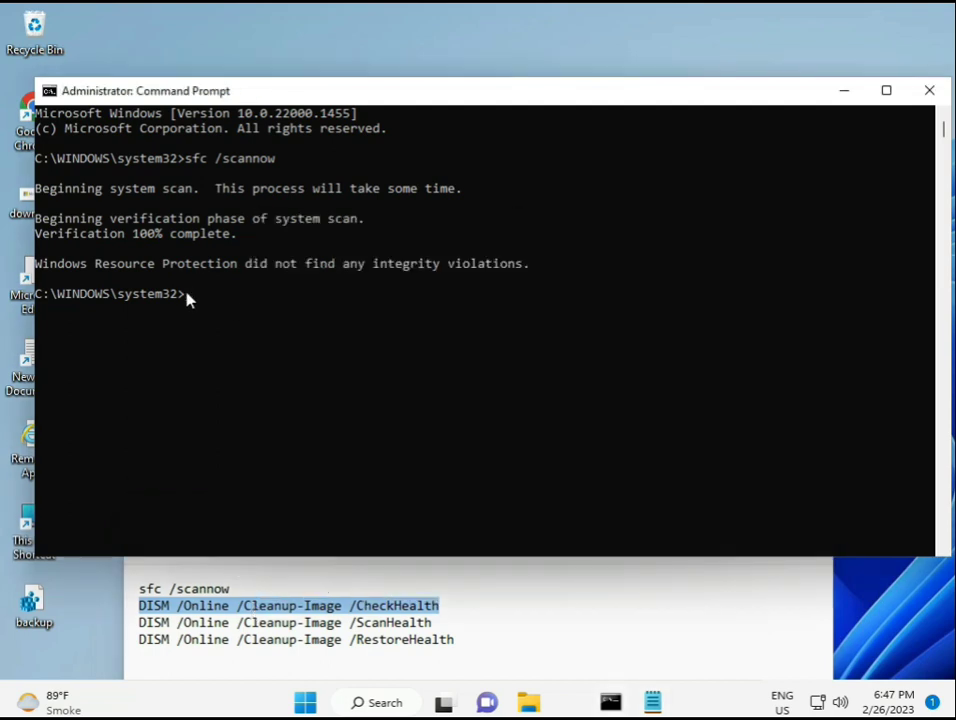
right_click(80, 93)
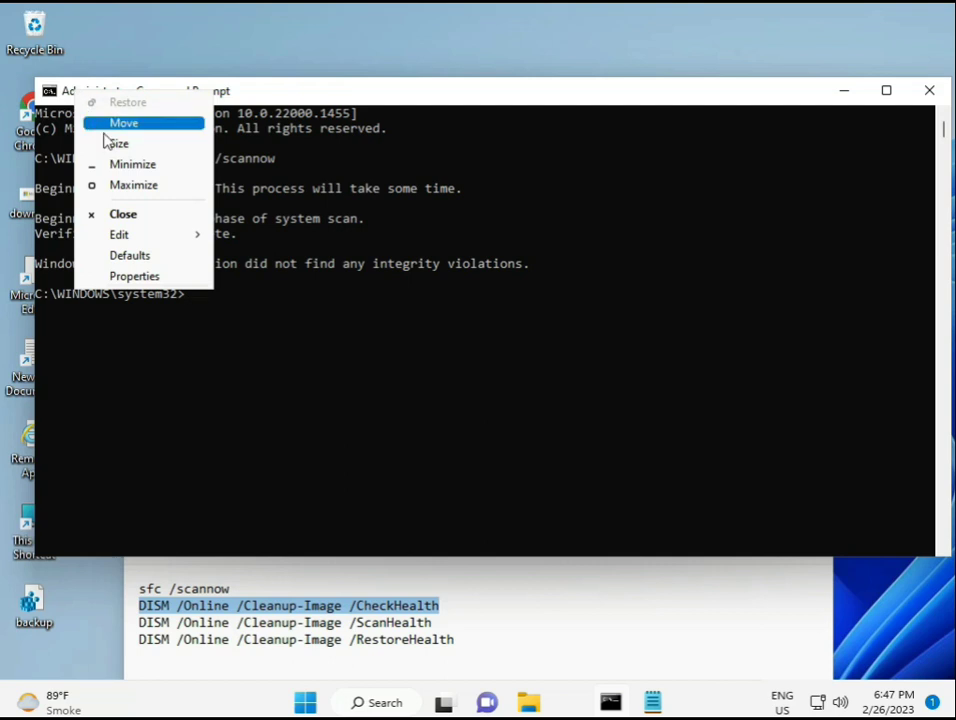
mouse_move(160, 233)
click(252, 276)
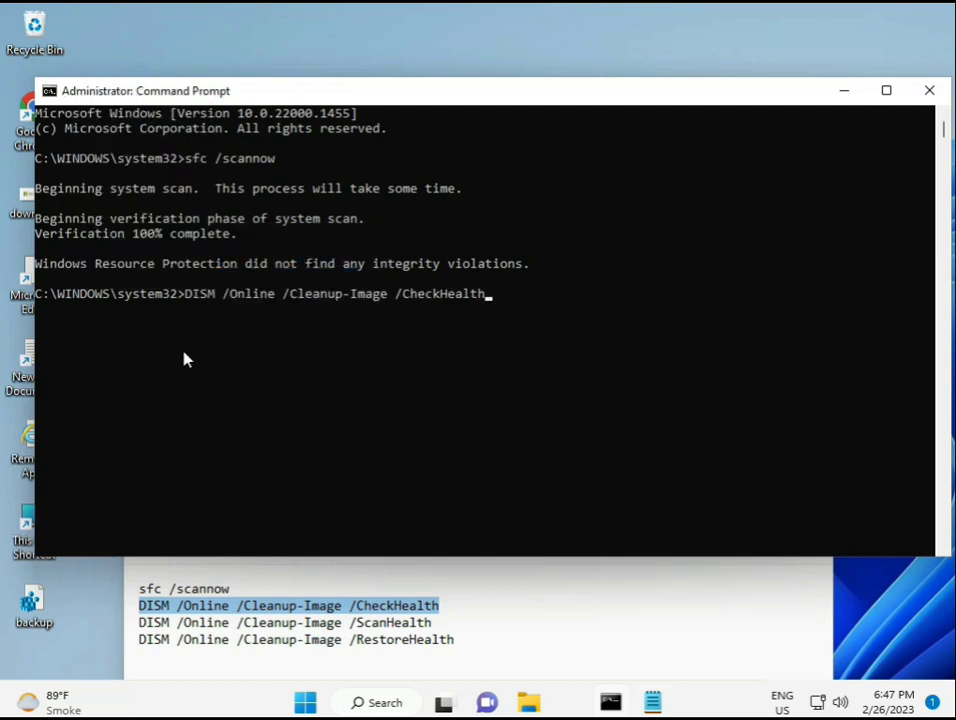
click(192, 293)
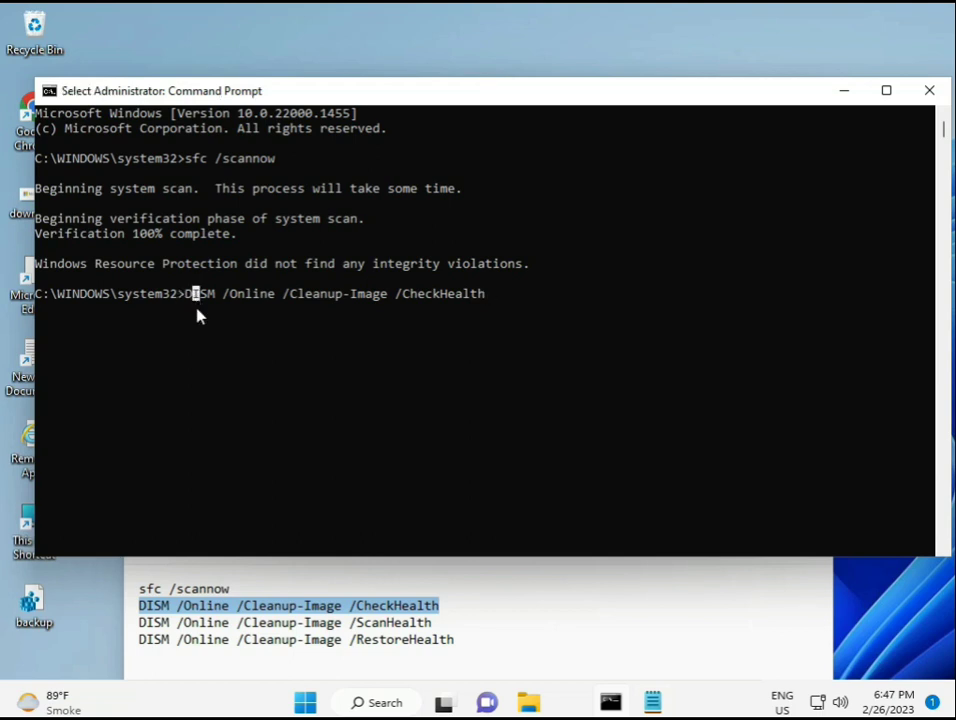
key(Escape)
key(Return)
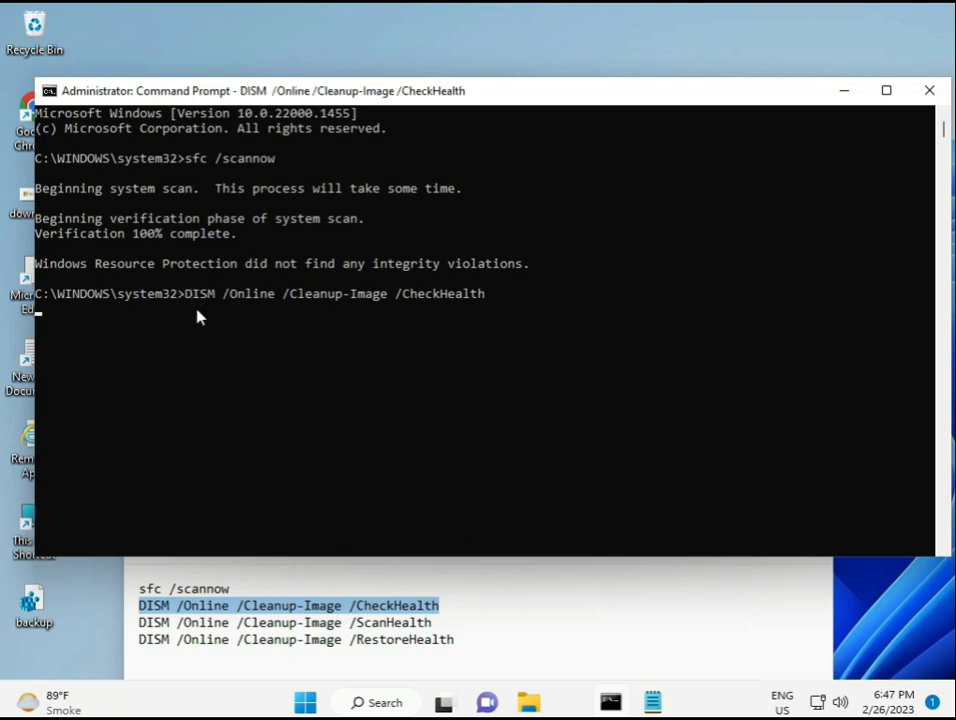
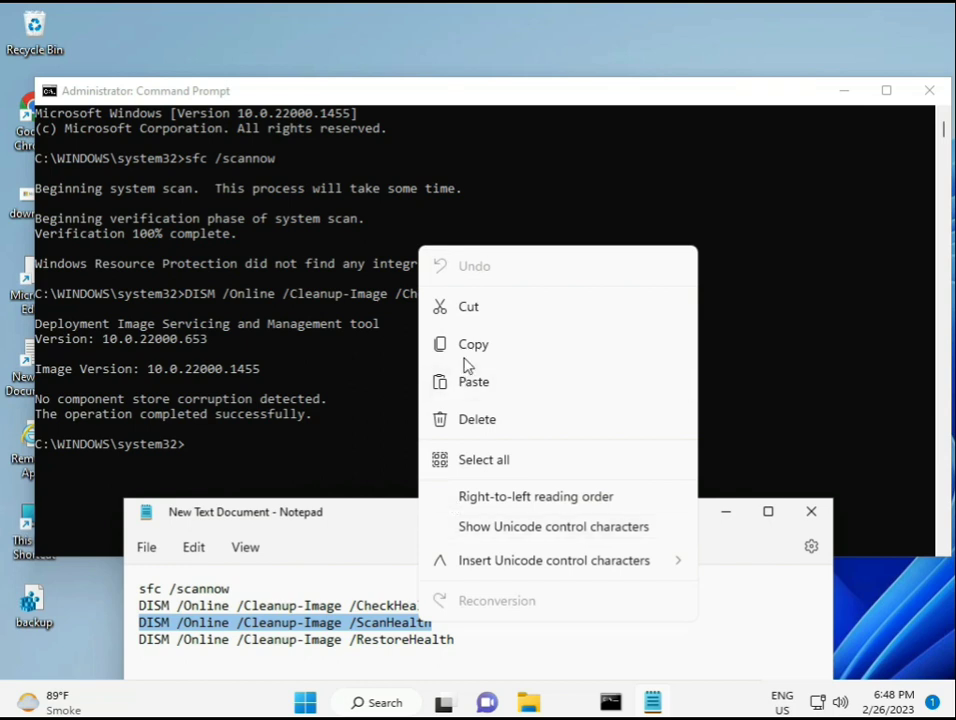
Paste the copied DISM /Online /Cleanup-Image /ScanHealth command into Command Prompt and run it
click(209, 455)
click(188, 445)
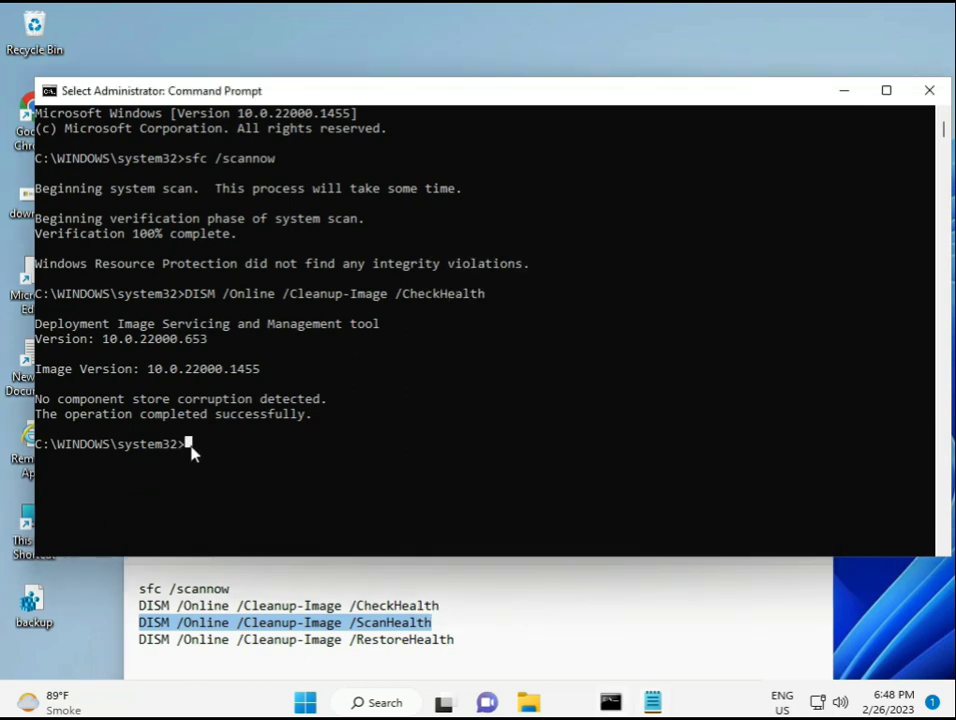
right_click(190, 446)
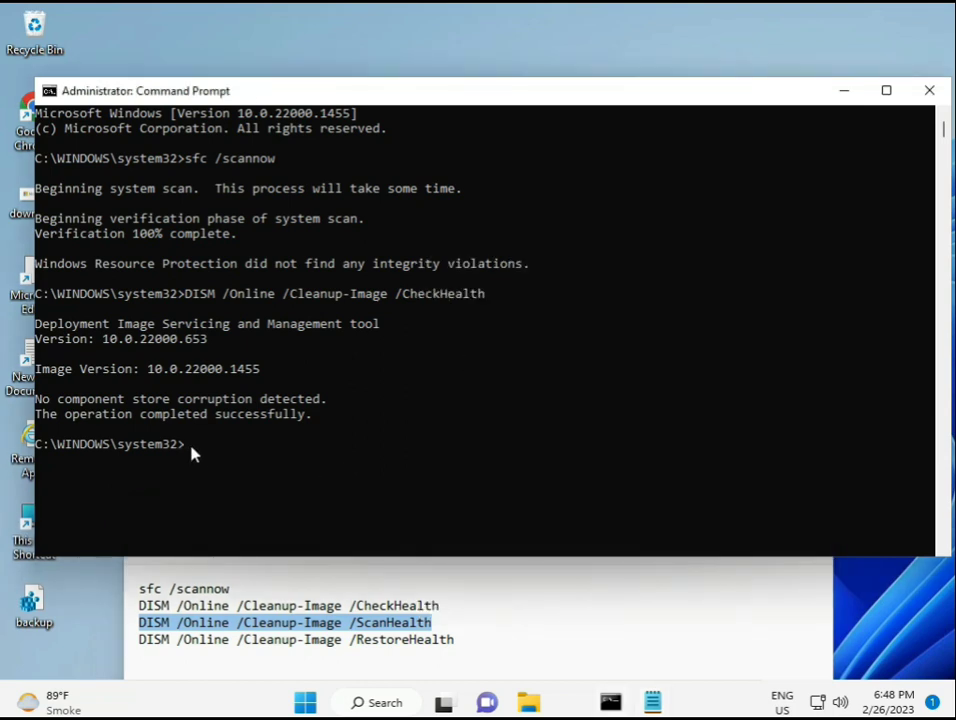
right_click(192, 447)
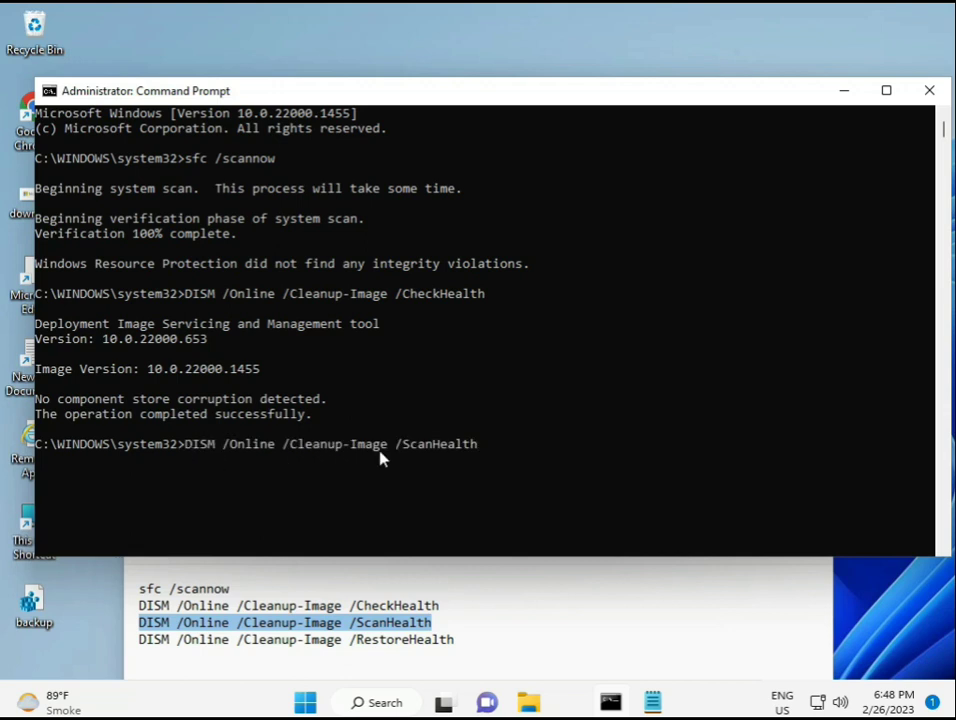
key(Return)
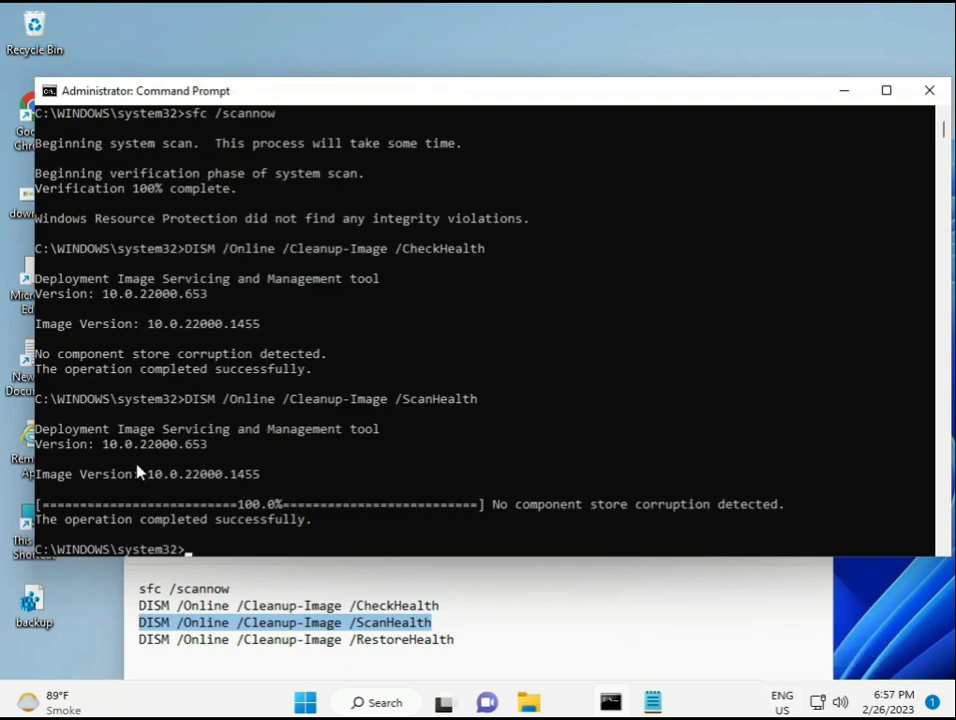
Copy the DISM /Online /Cleanup-Image /RestoreHealth line from the Notepad document
drag(211, 520, 312, 521)
click(225, 638)
triple_click(225, 642)
right_click(226, 648)
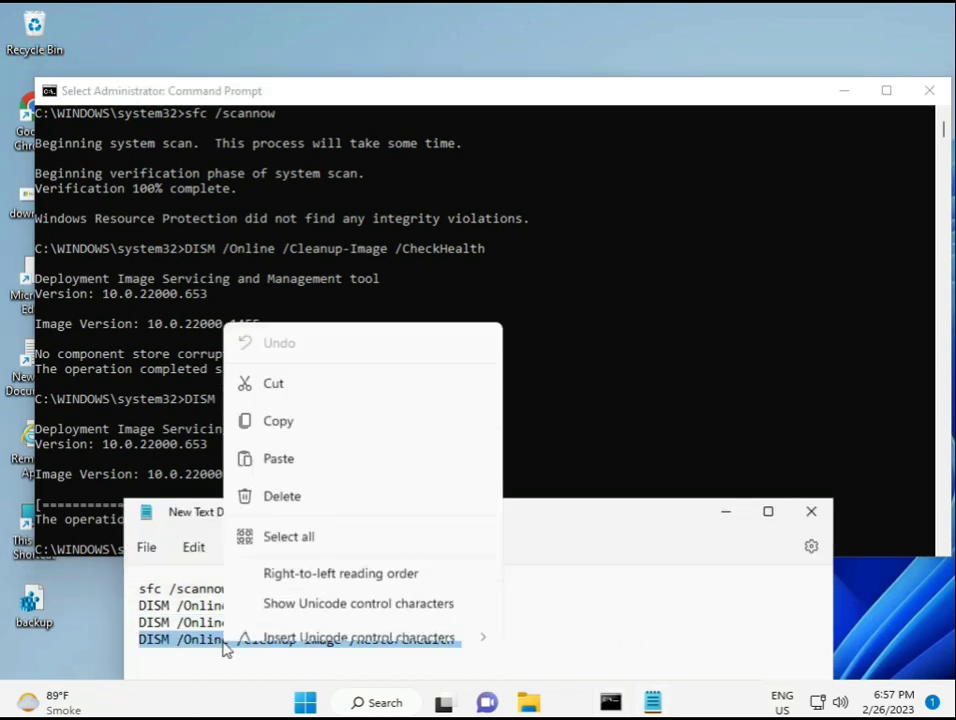
click(285, 373)
Paste the copied DISM /Online /Cleanup-Image /RestoreHealth command into Command Prompt and run it
click(268, 489)
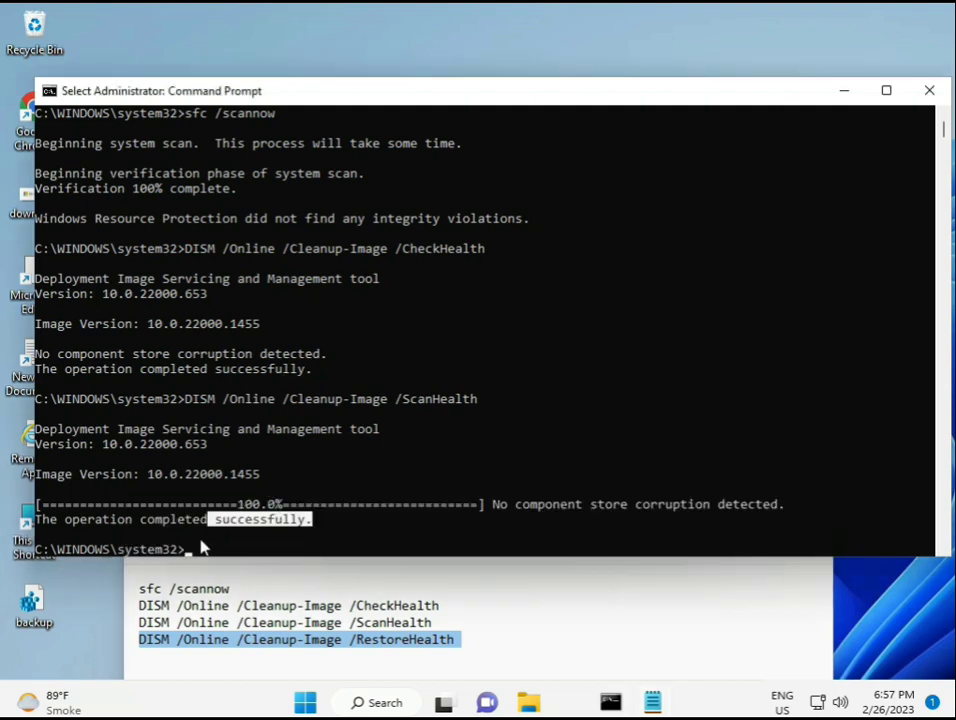
click(192, 559)
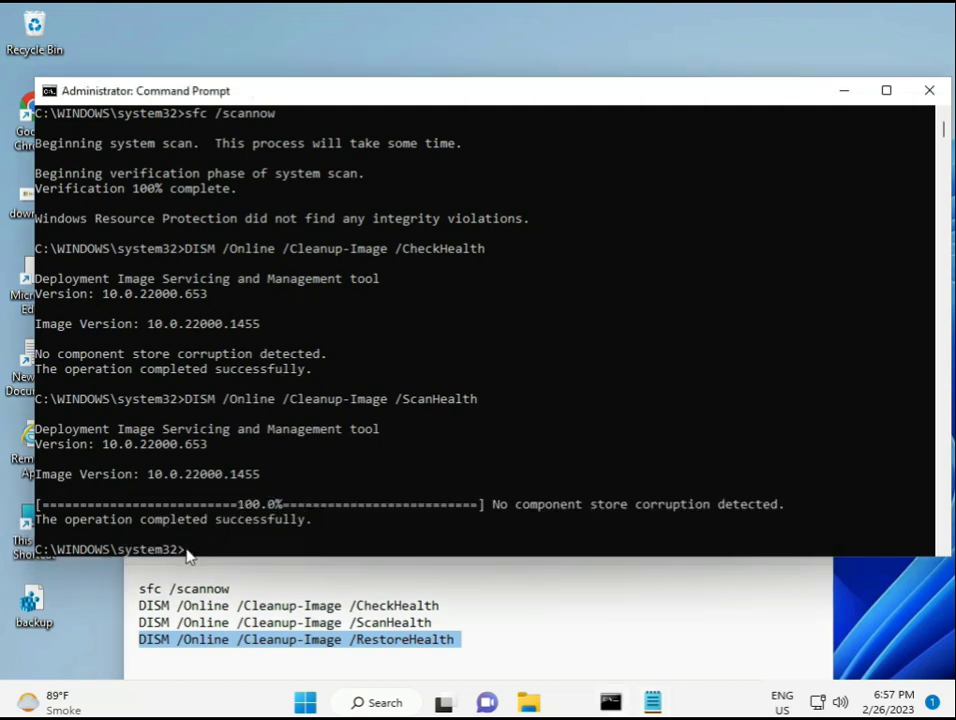
click(190, 556)
click(190, 556)
click(186, 555)
key(ctrl+v)
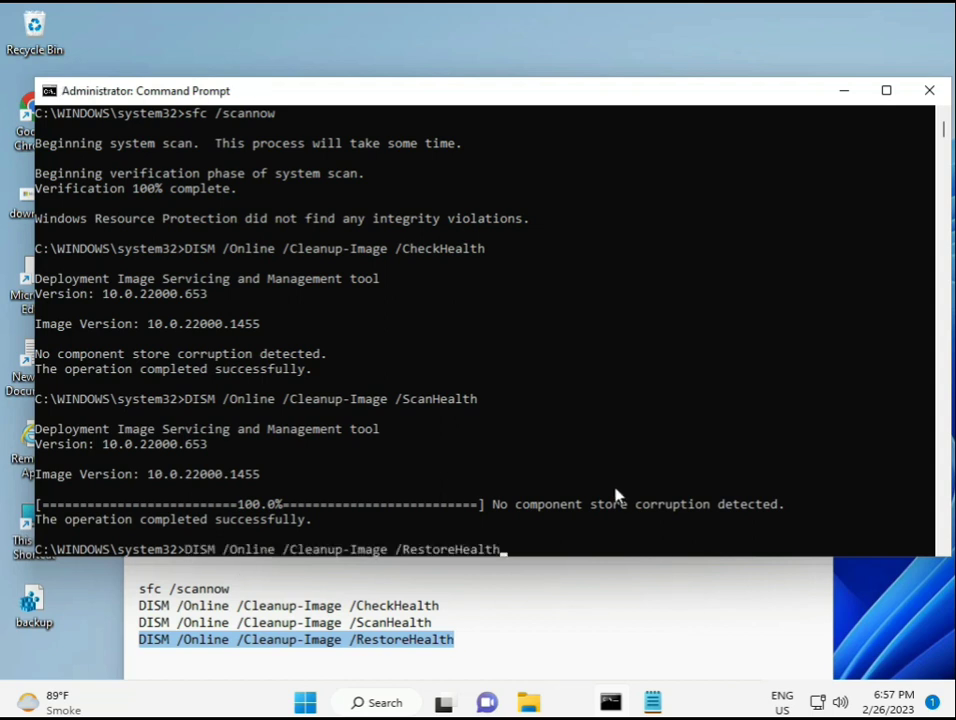
scroll(585, 455, down, 9)
scroll(566, 455, up, 9)
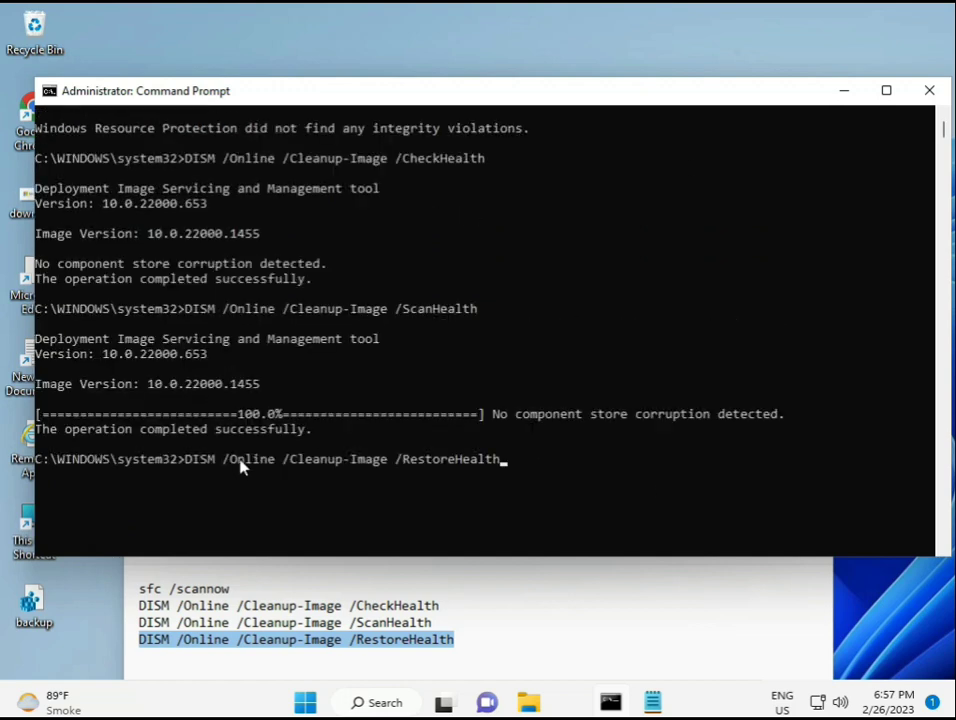
mouse_move(945, 128)
mouse_down()
mouse_move(947, 143)
mouse_move(945, 128)
mouse_up()
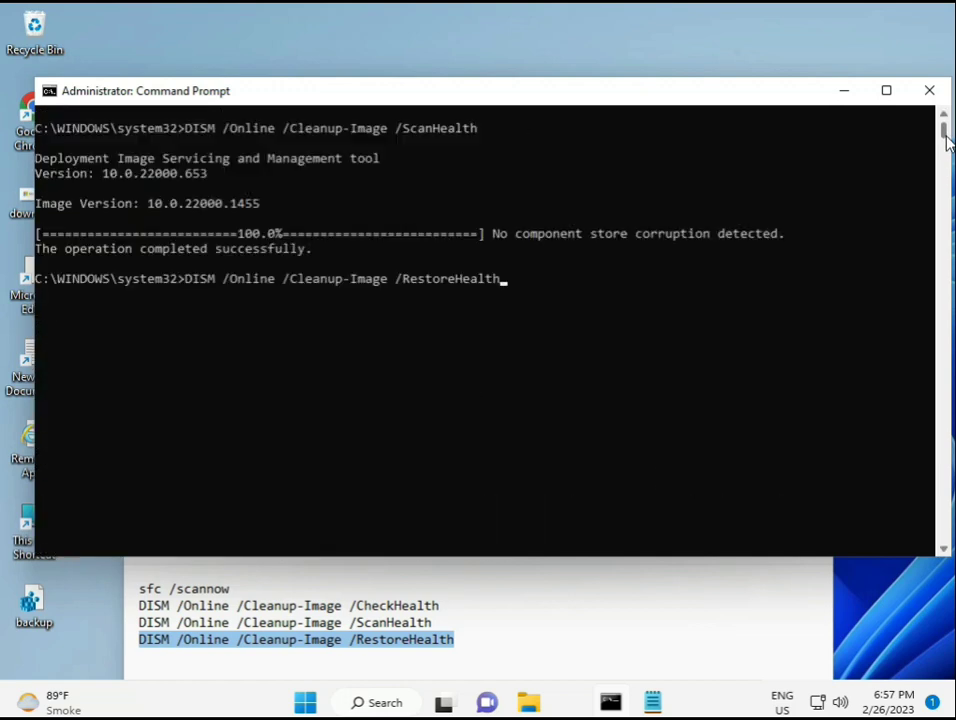
click(190, 280)
key(Return)
key(Return)
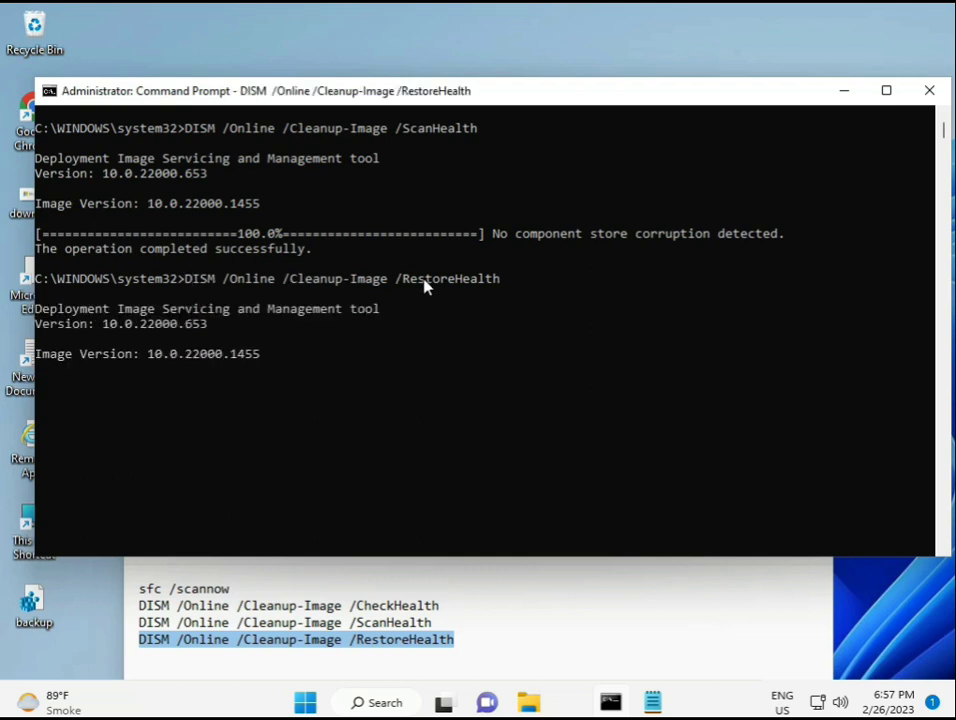